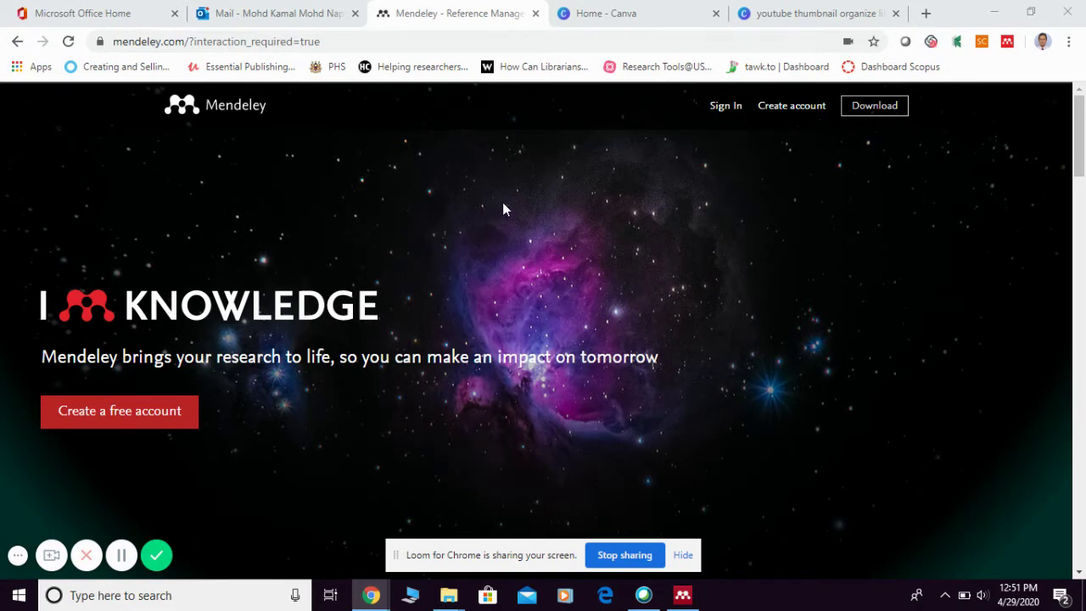
Switch from Chrome to Mendeley Desktop's All Documents library of 16 references
click(682, 595)
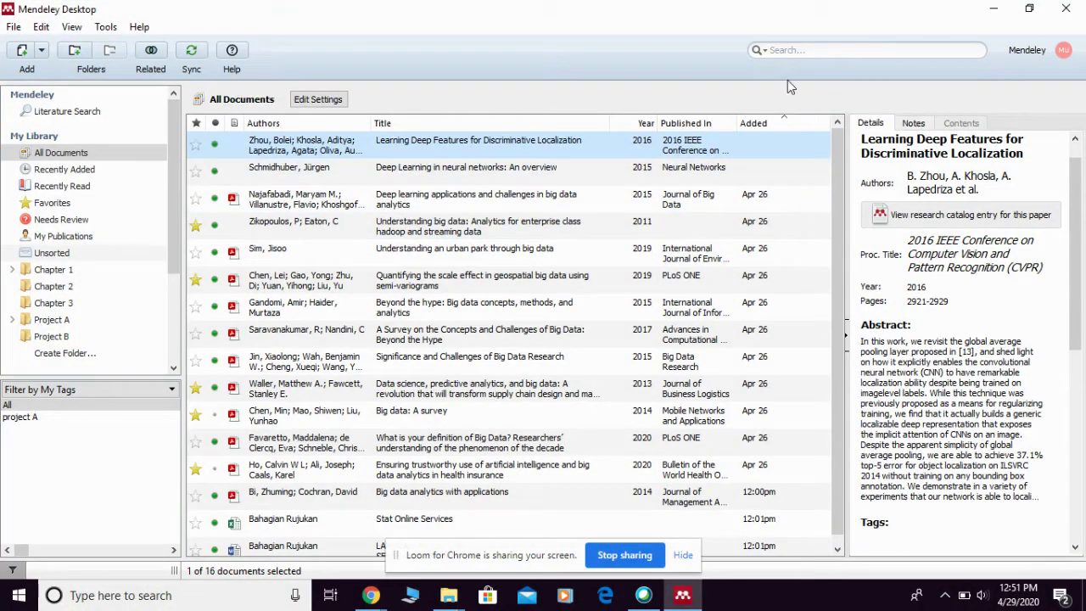
Place the cursor in Mendeley Desktop's top-right library Search box
click(797, 49)
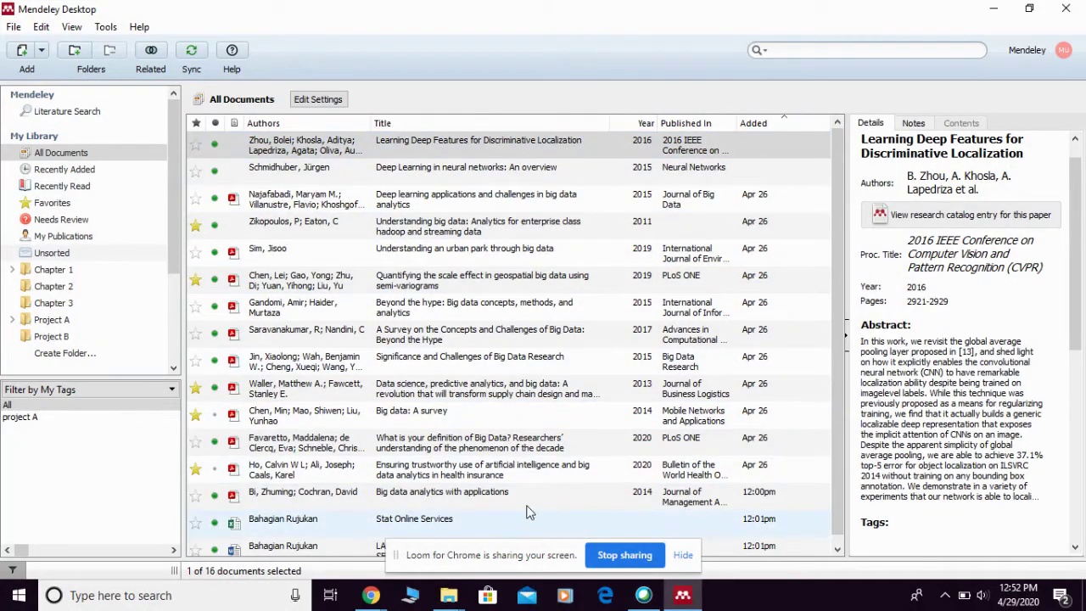
click(789, 48)
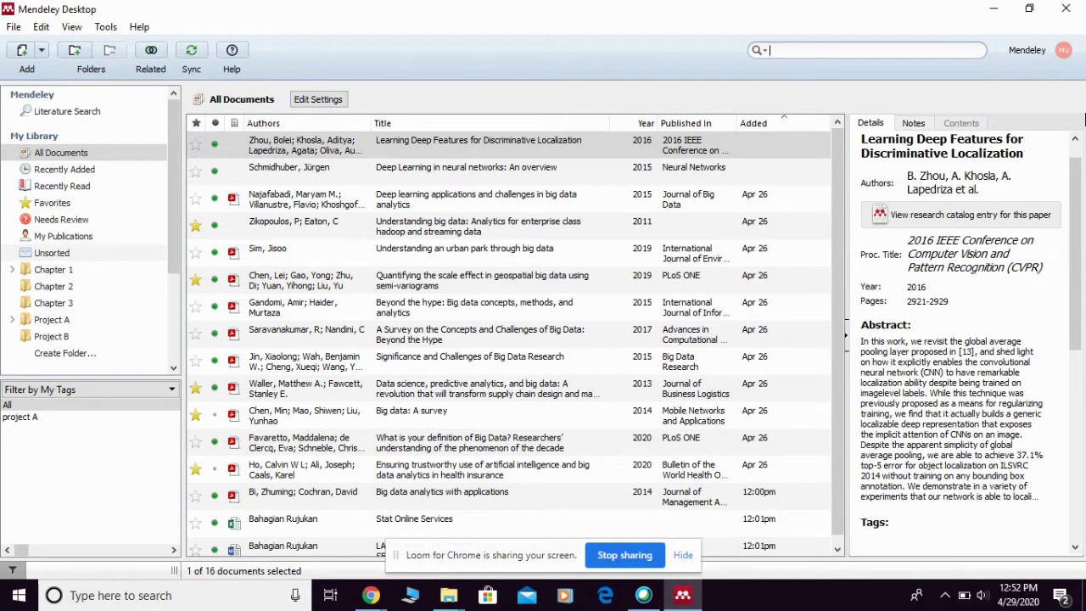
Search All Documents for 'deep learning' to filter the matching references
text(deep)
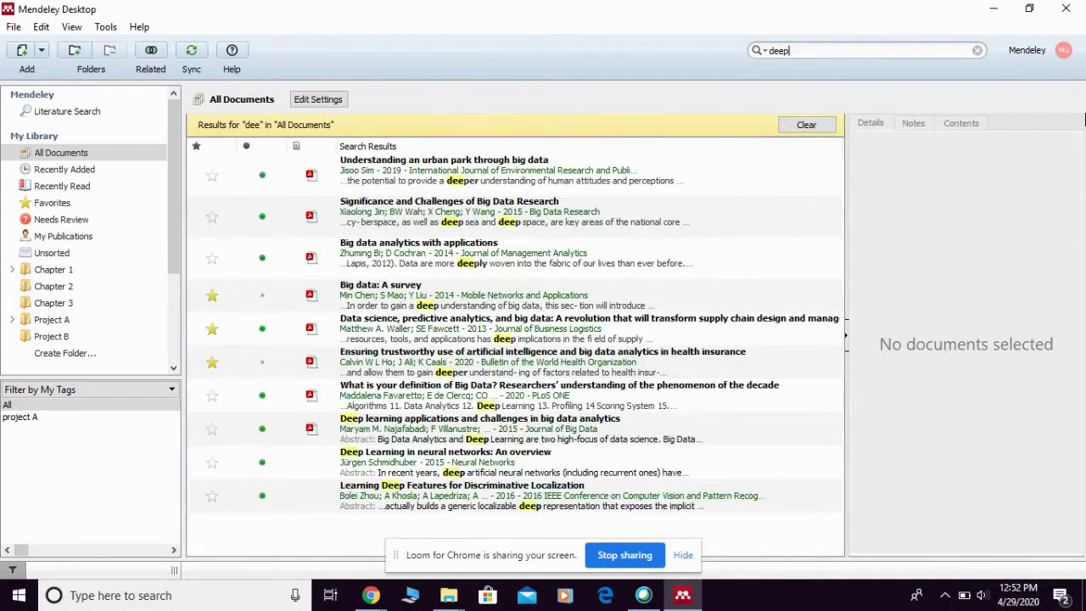
text( learning)
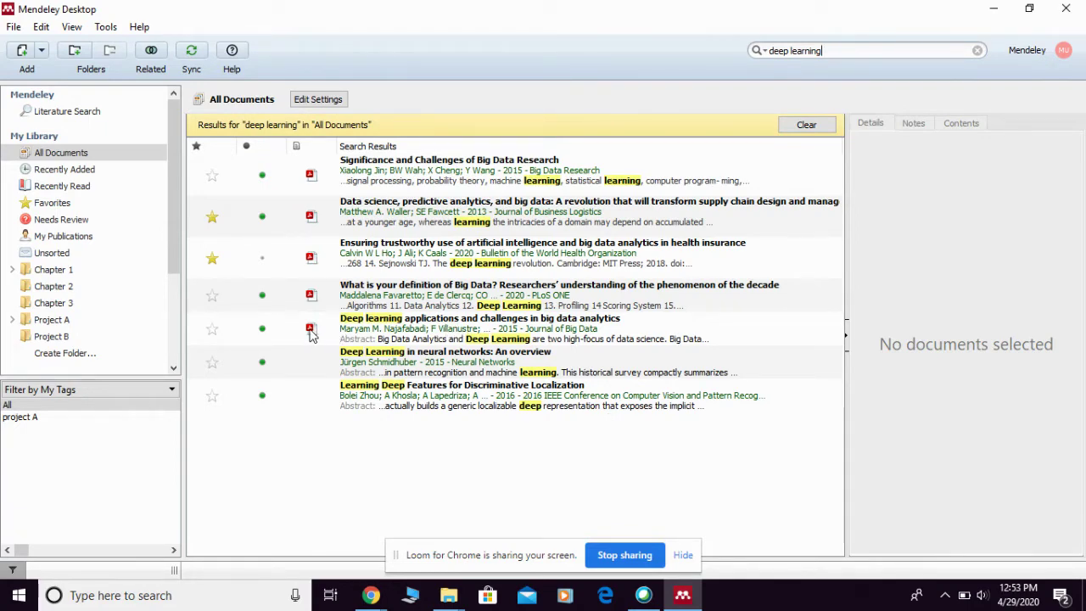
Open the PDF of 'Deep learning applications and challenges in big data analytics' at page 1's top
double_click(382, 337)
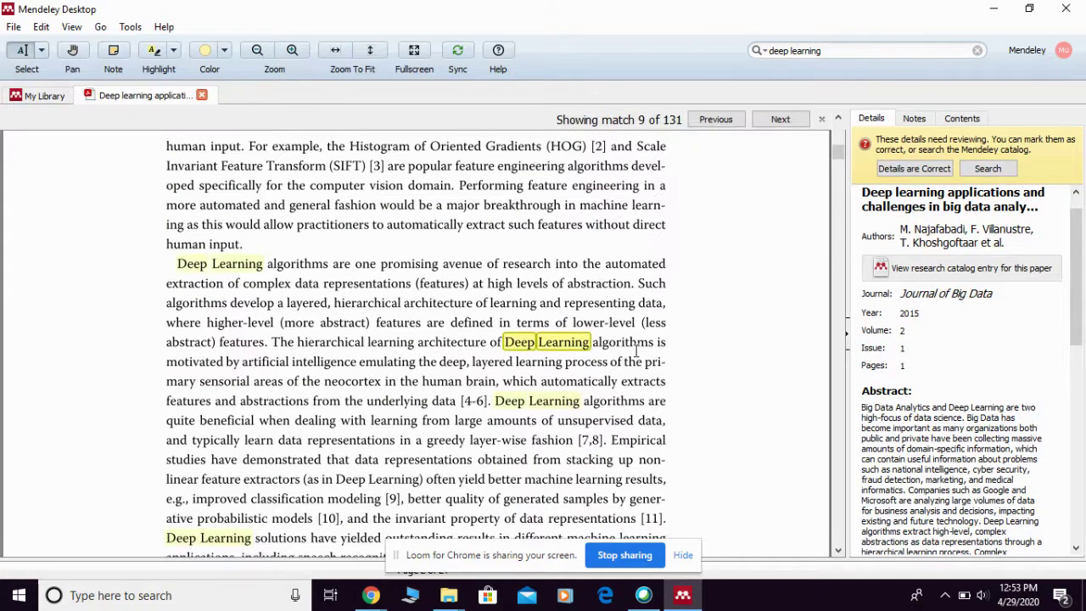
scroll(817, 300, up, 10)
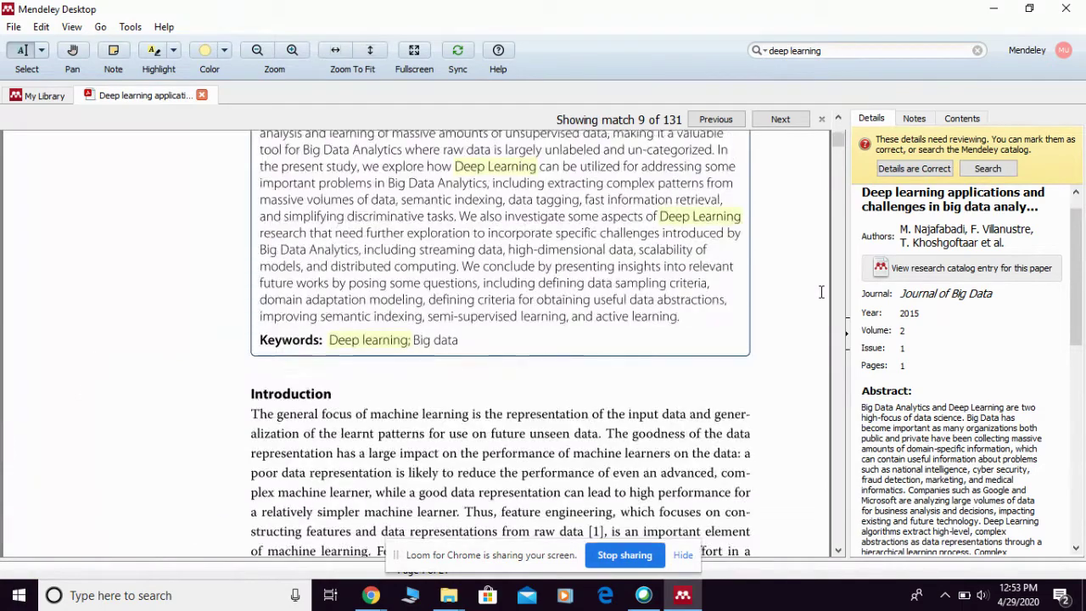
scroll(821, 292, up, 2)
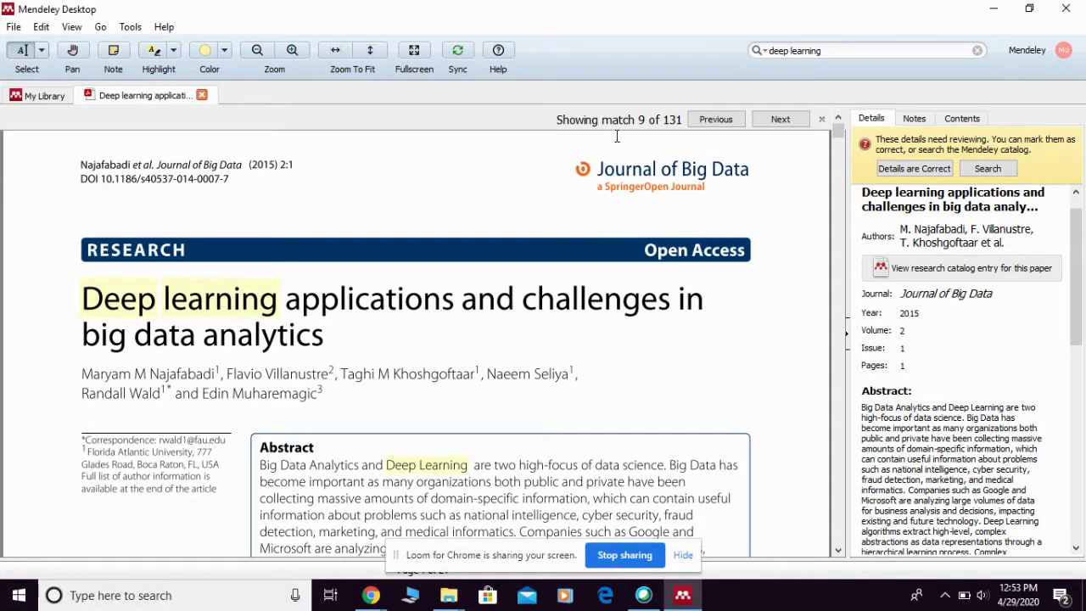
Advance through the PDF's 'deep learning' matches to match 28 of 131 on page 4's heading
click(780, 120)
click(780, 119)
click(780, 120)
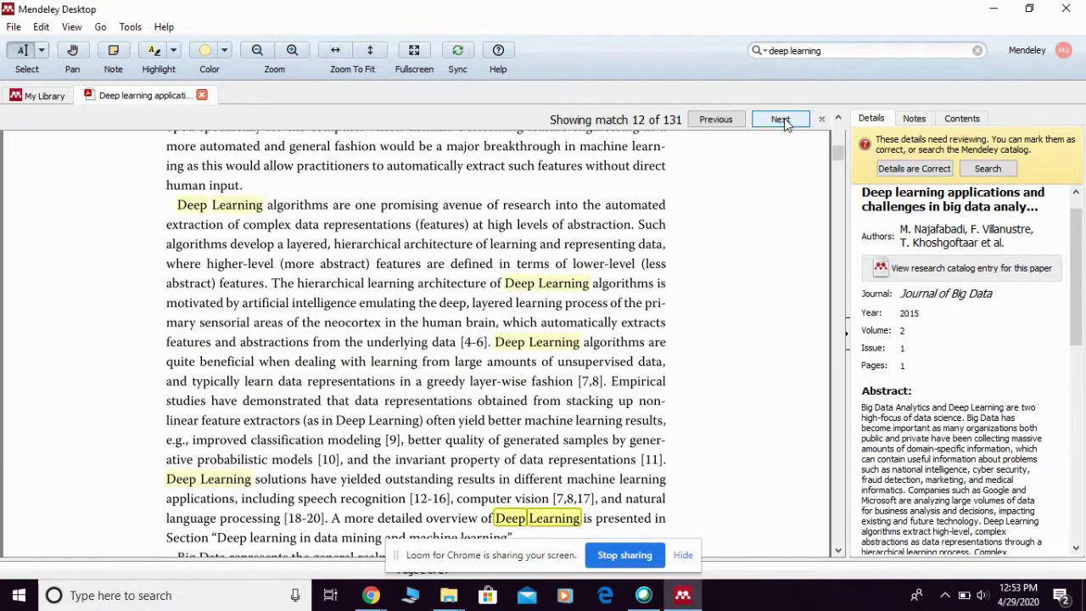
click(780, 119)
click(780, 120)
click(780, 119)
click(780, 120)
click(780, 120)
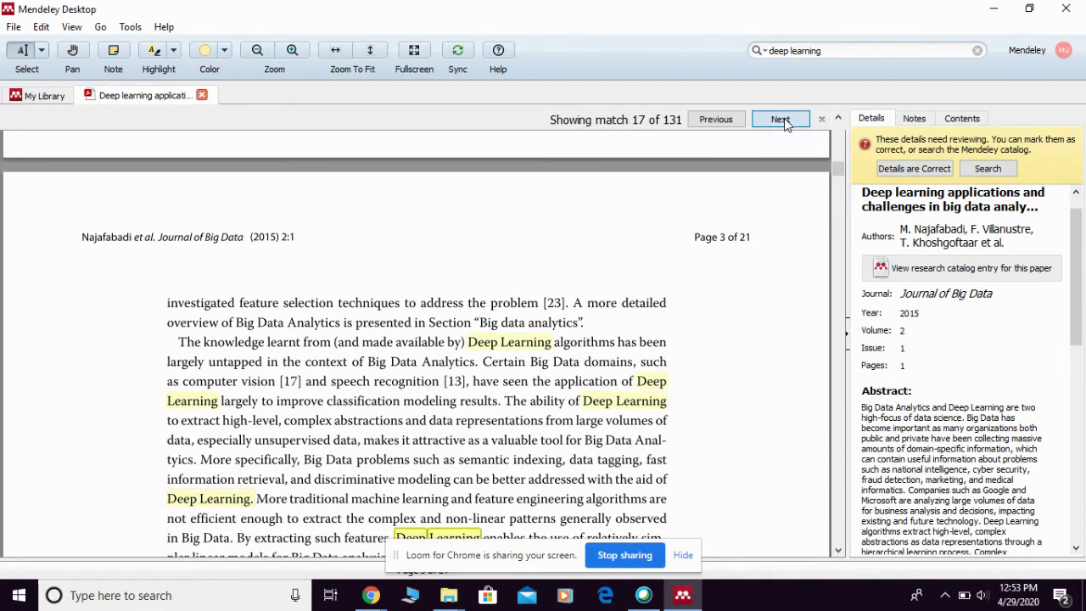
click(780, 119)
click(780, 119)
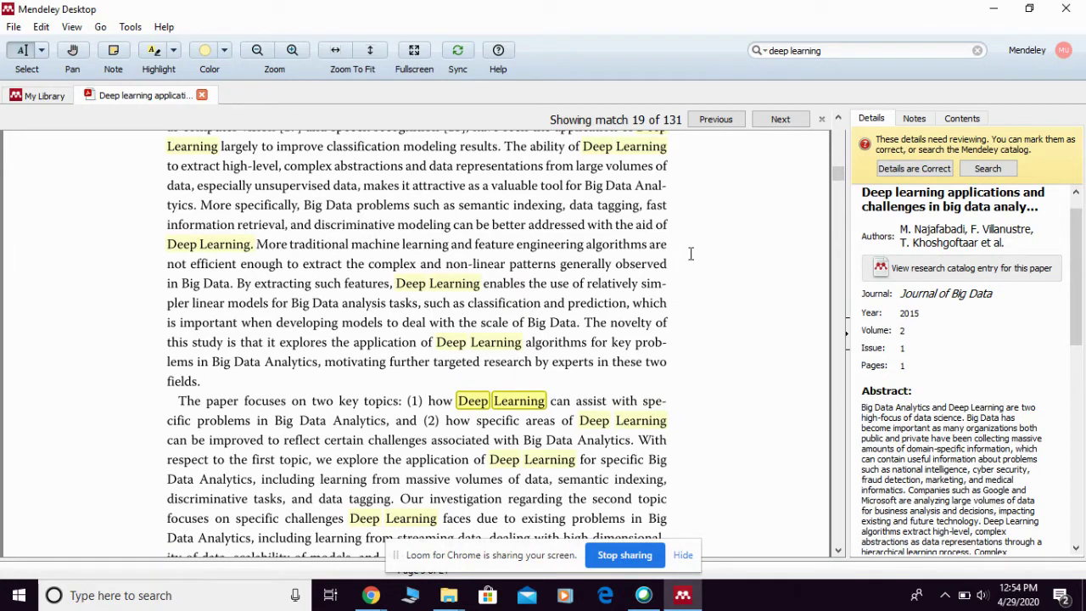
click(768, 119)
click(775, 121)
click(779, 121)
click(779, 121)
click(778, 121)
click(779, 121)
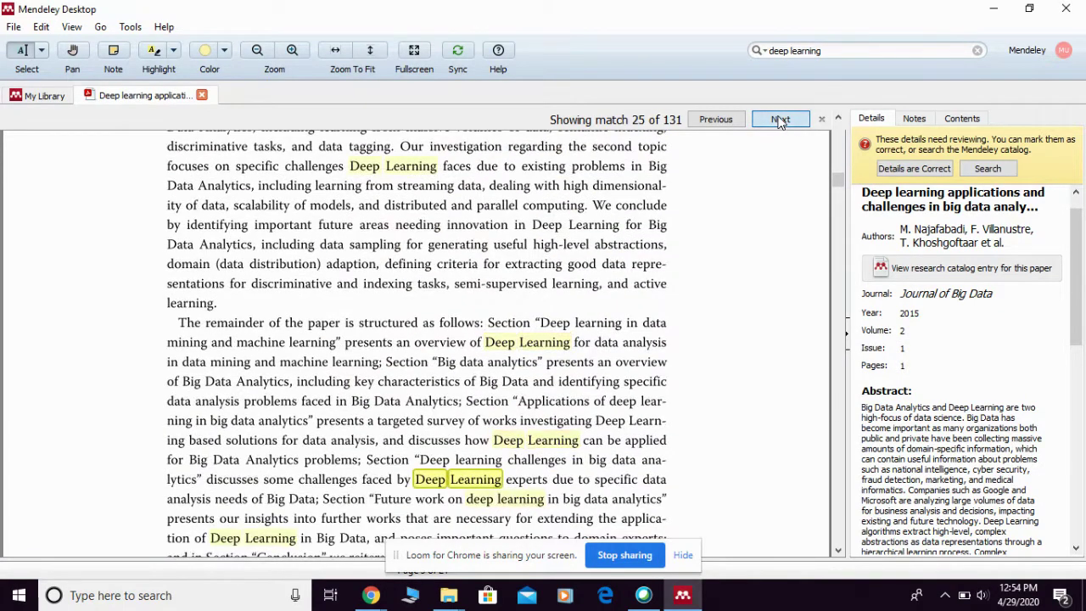
click(778, 121)
click(779, 122)
click(778, 121)
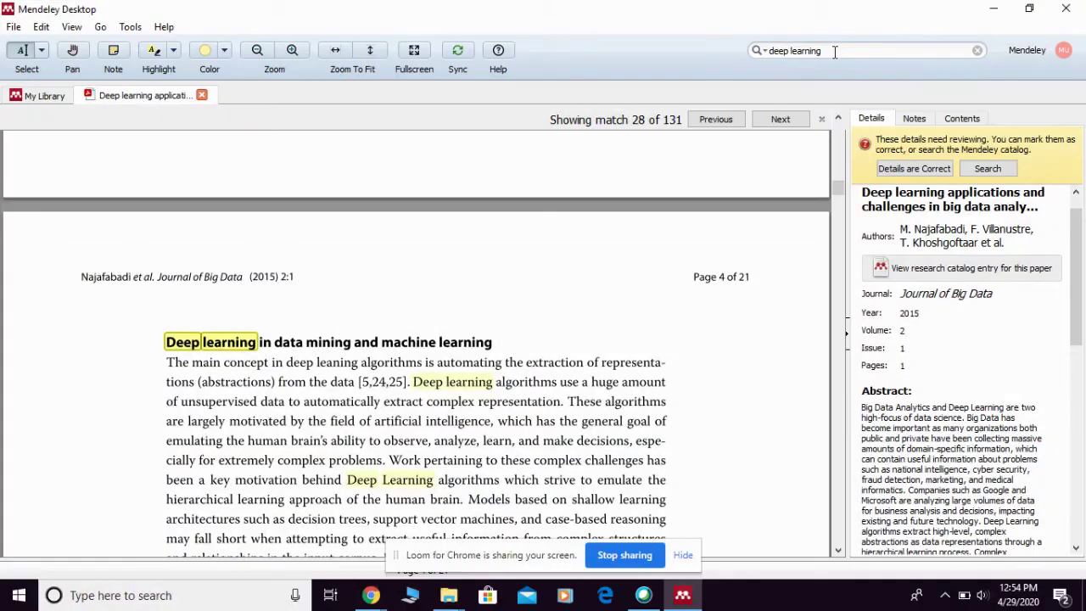
Close the PDF tab and go to Literature Search with its query box focused
click(202, 95)
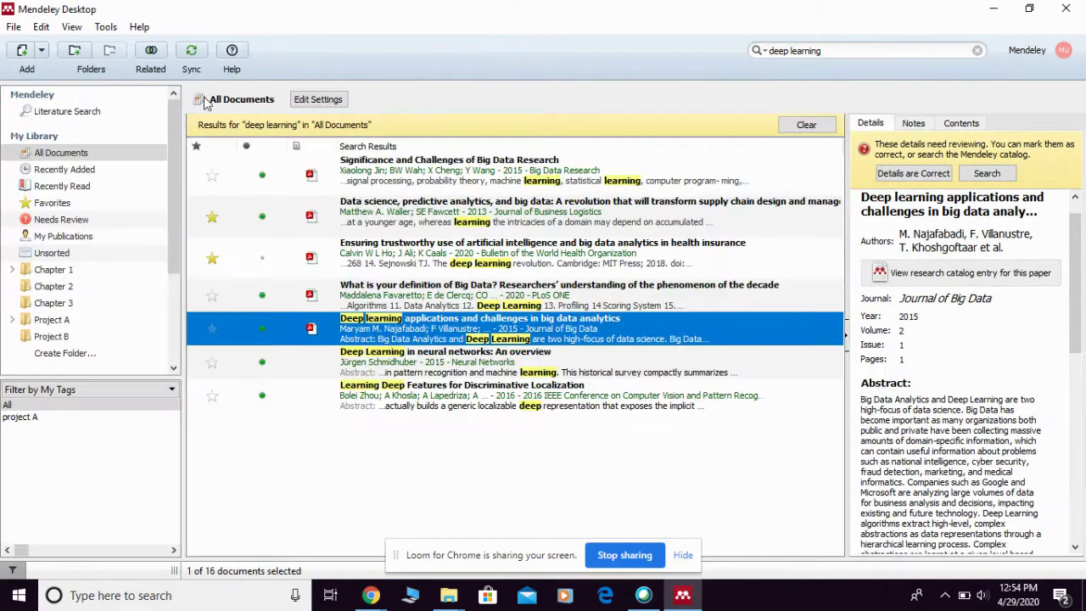
click(62, 112)
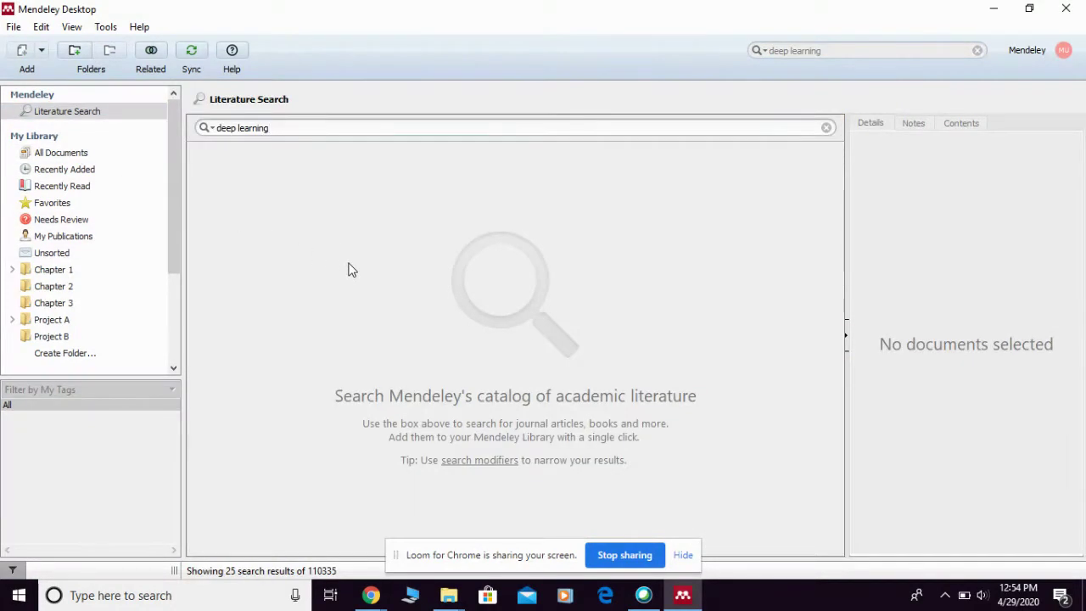
click(288, 127)
Run the catalog search for 'deep learning' and scroll through the results
key(Return)
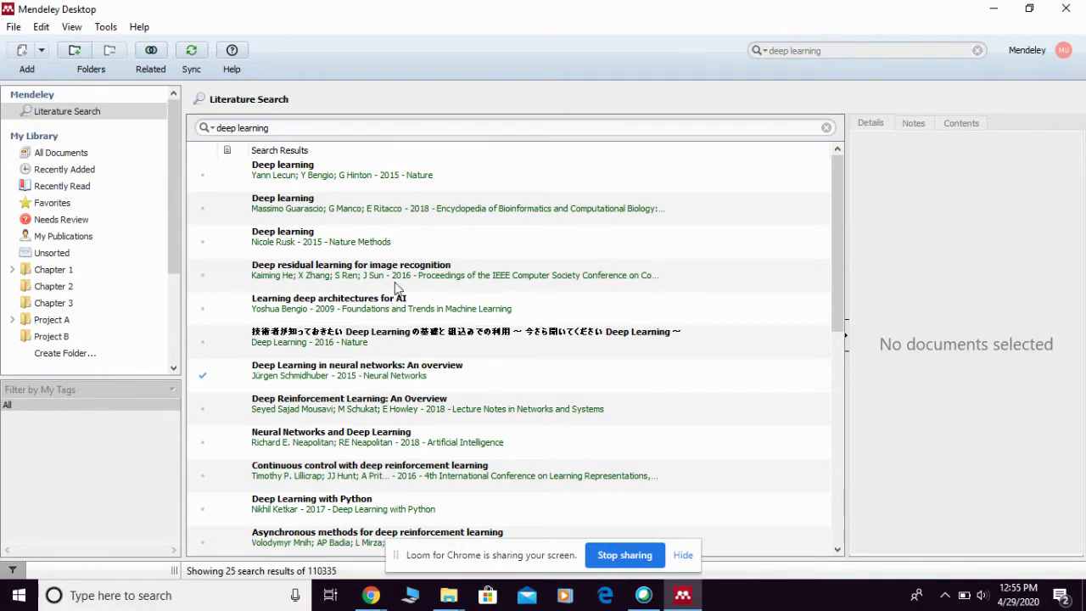
scroll(539, 282, down, 3)
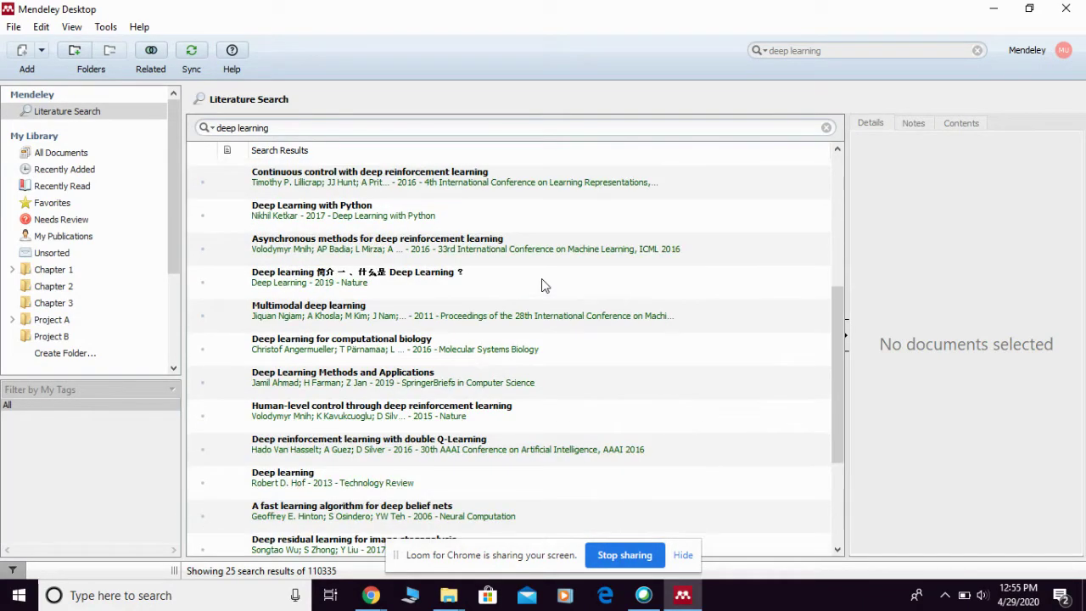
scroll(543, 285, down, 2)
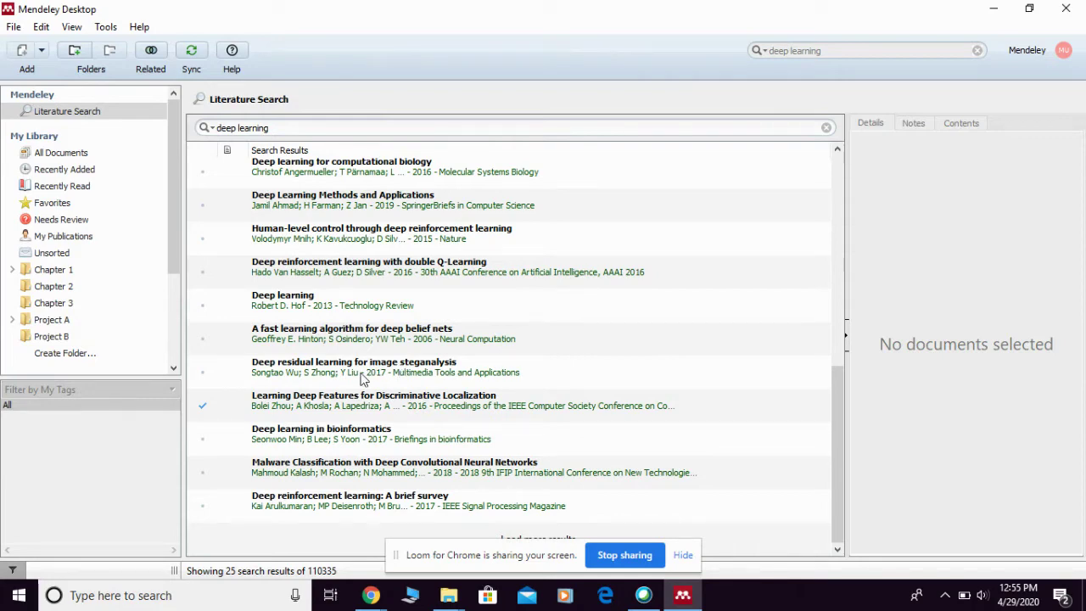
Save 'A fast learning algorithm for deep belief nets' to the library and view All Documents
click(315, 339)
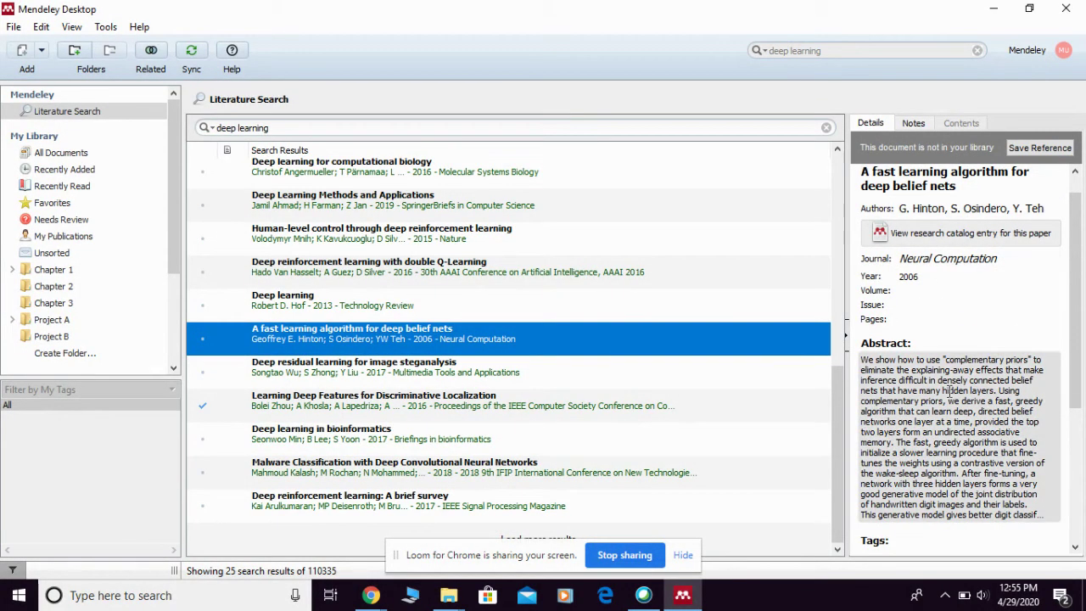
click(1035, 150)
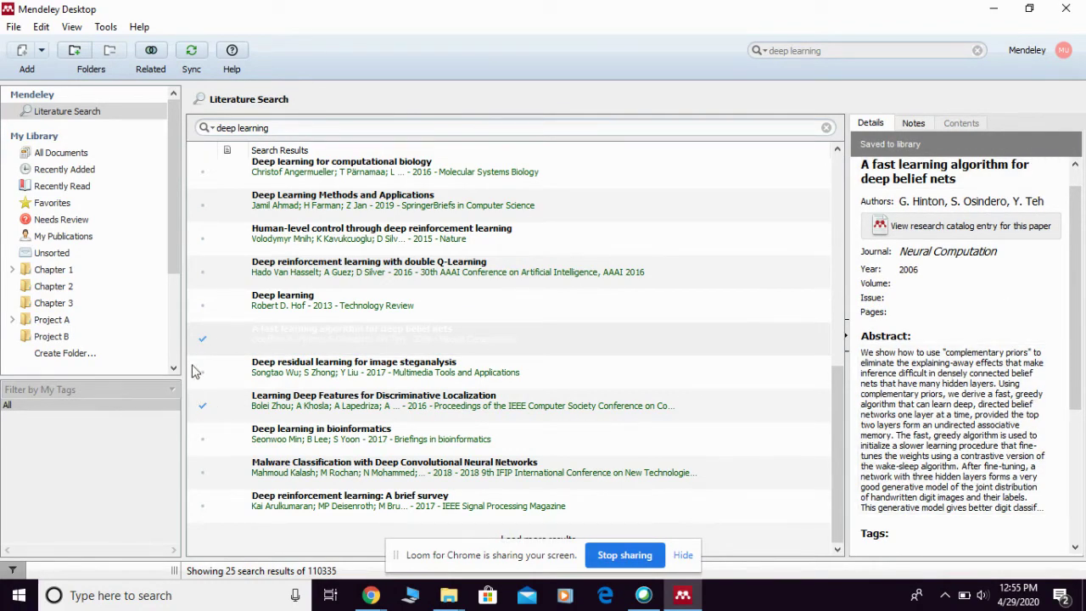
click(73, 152)
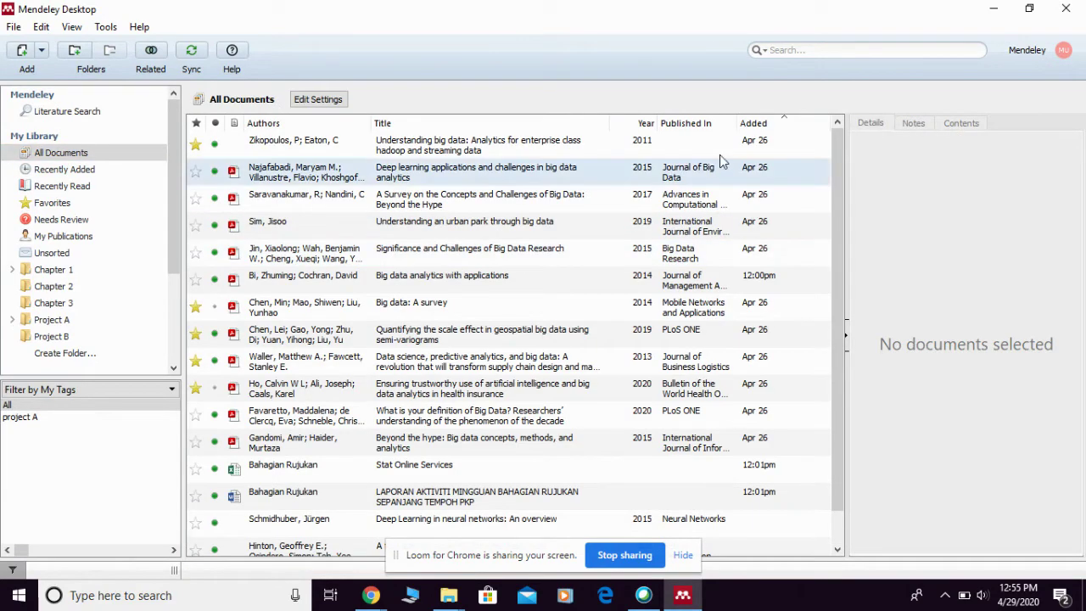
Sort the library by date added, inspect 'Deep Learning in neural networks: An overview', then return to catalog results
click(766, 124)
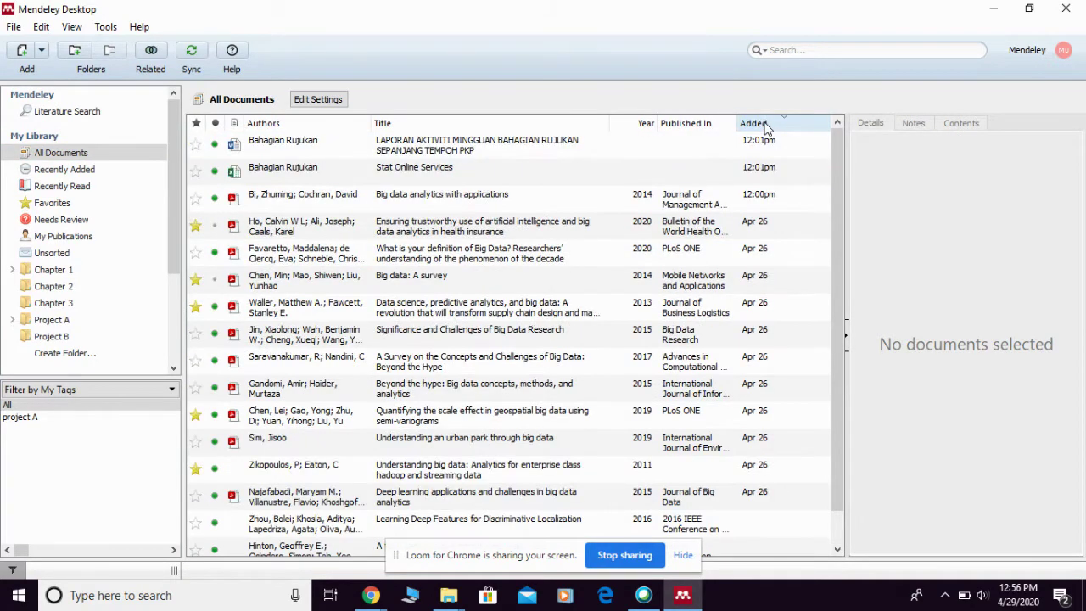
click(763, 124)
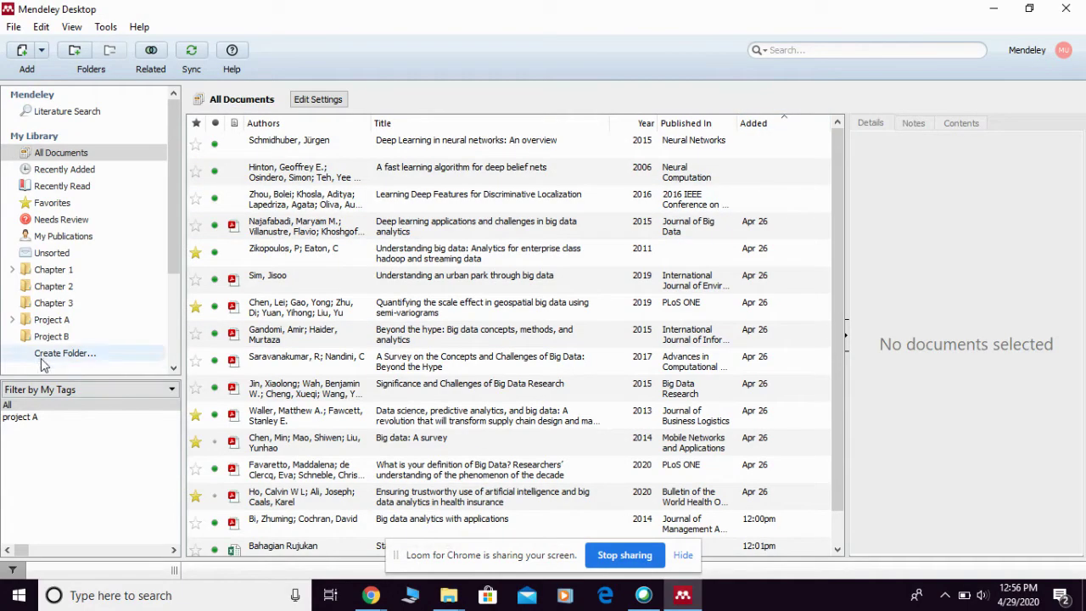
click(591, 152)
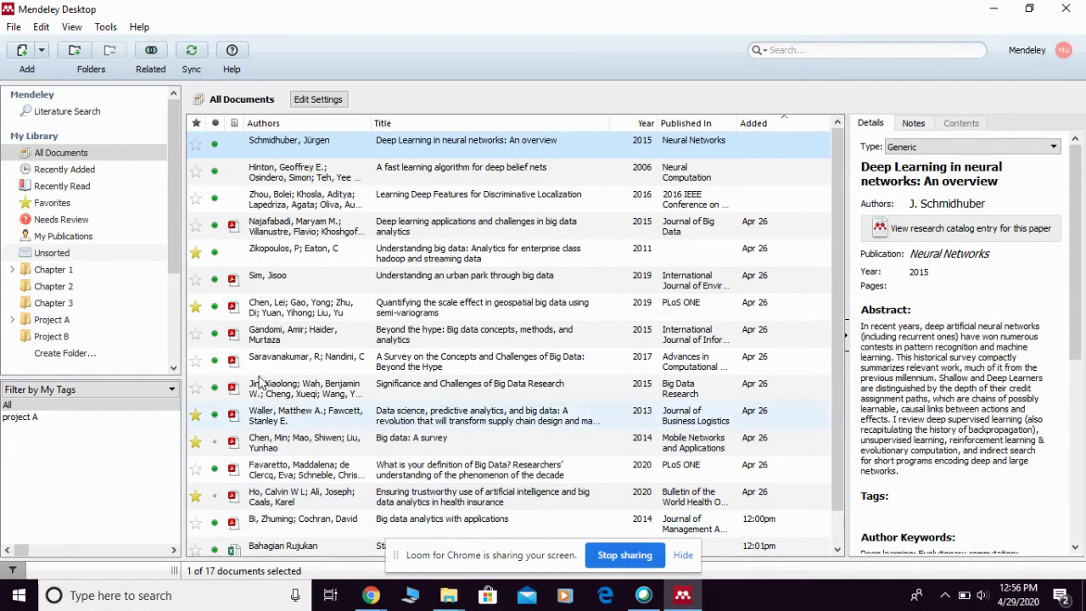
click(50, 111)
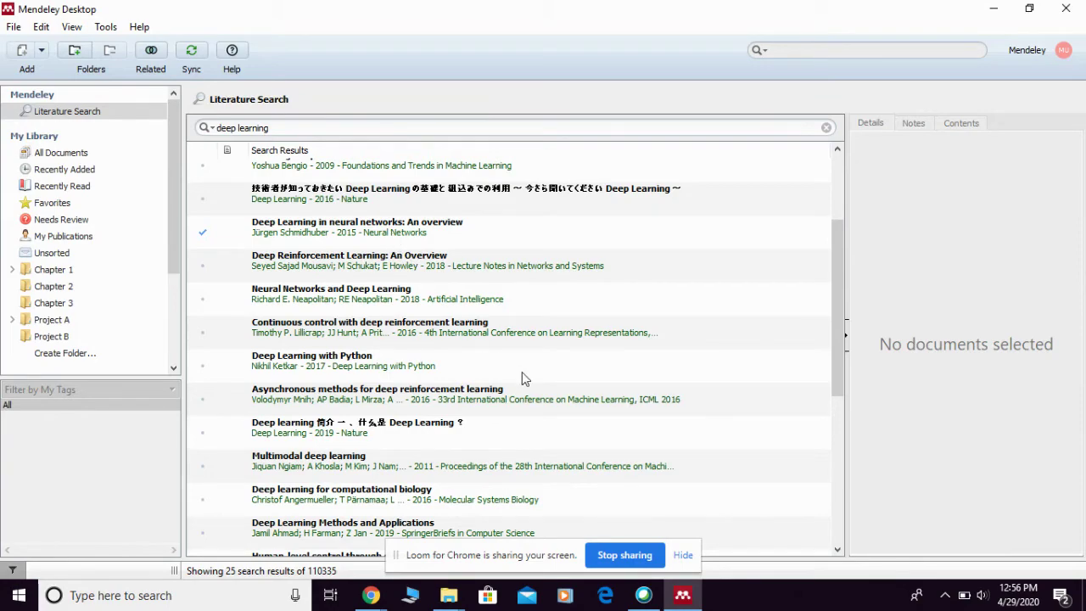
Save 'Deep reinforcement learning with double Q-Learning' from the catalog results and view All Documents
scroll(522, 378, up, 2)
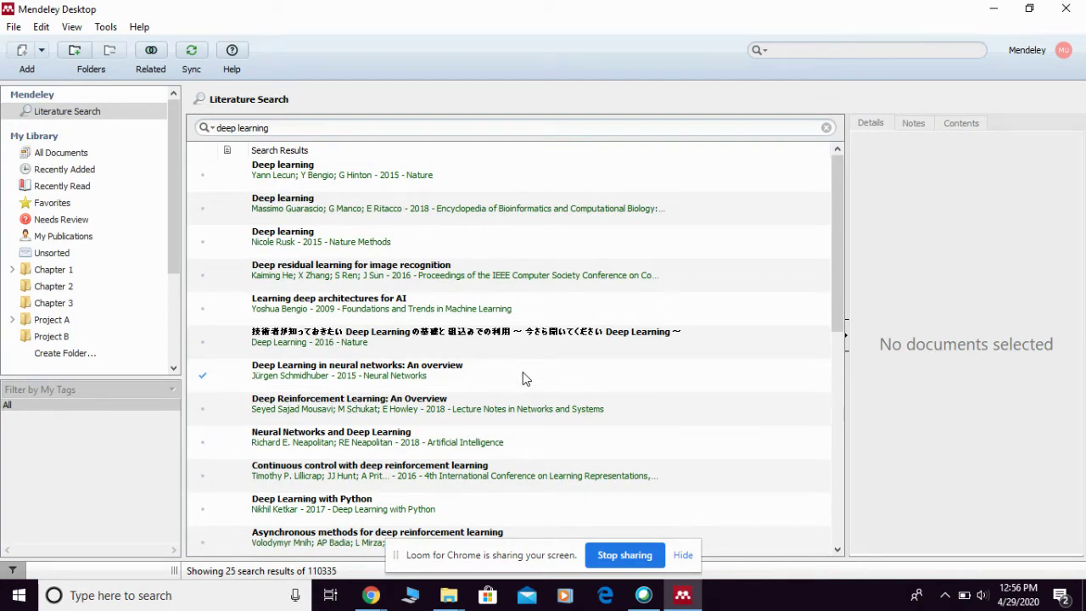
scroll(521, 378, down, 4)
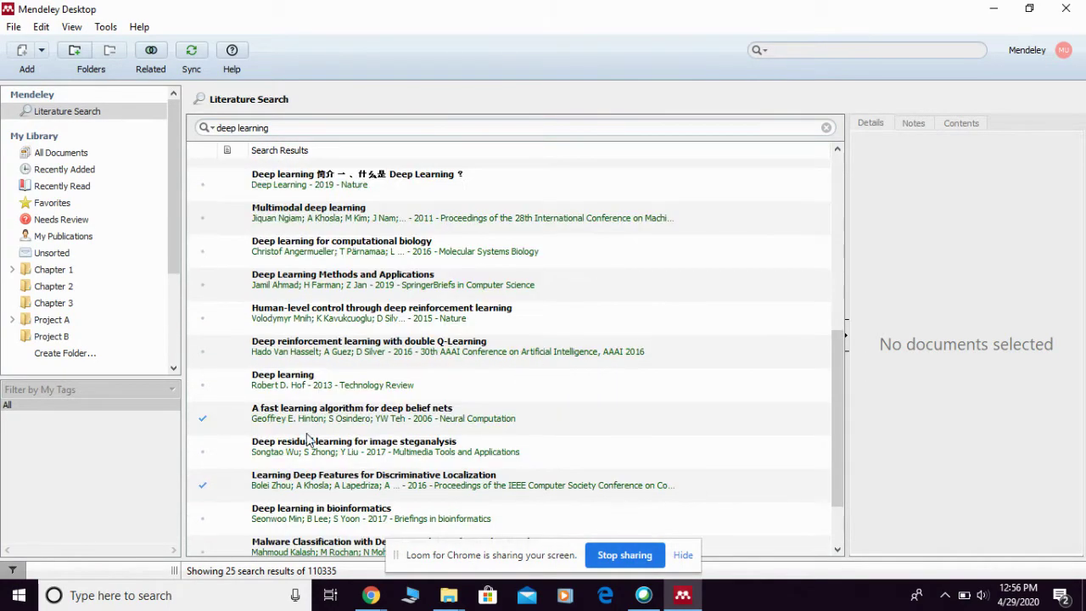
click(310, 351)
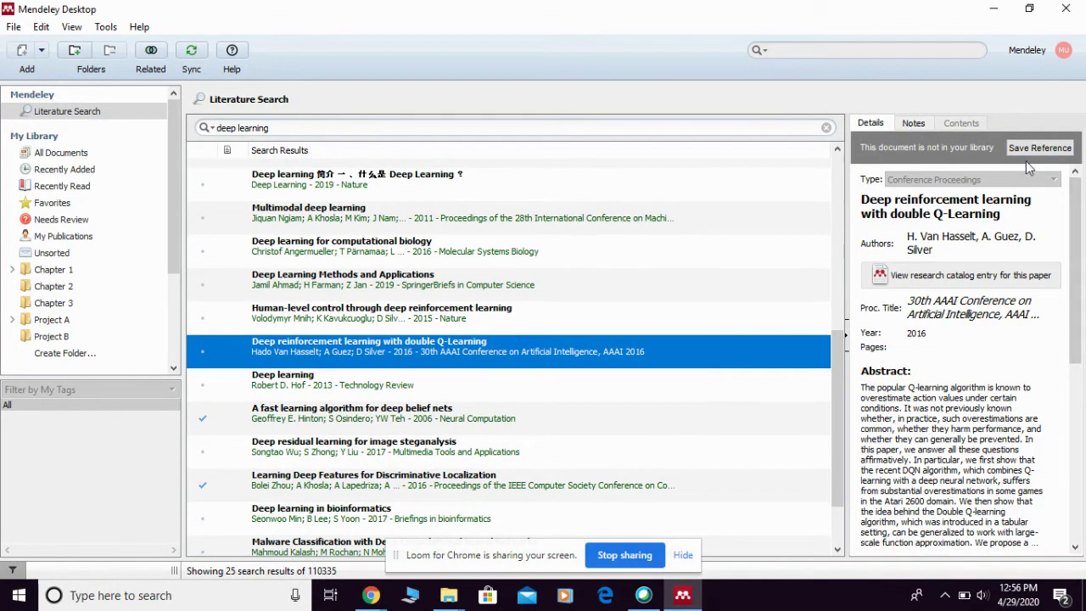
click(1036, 149)
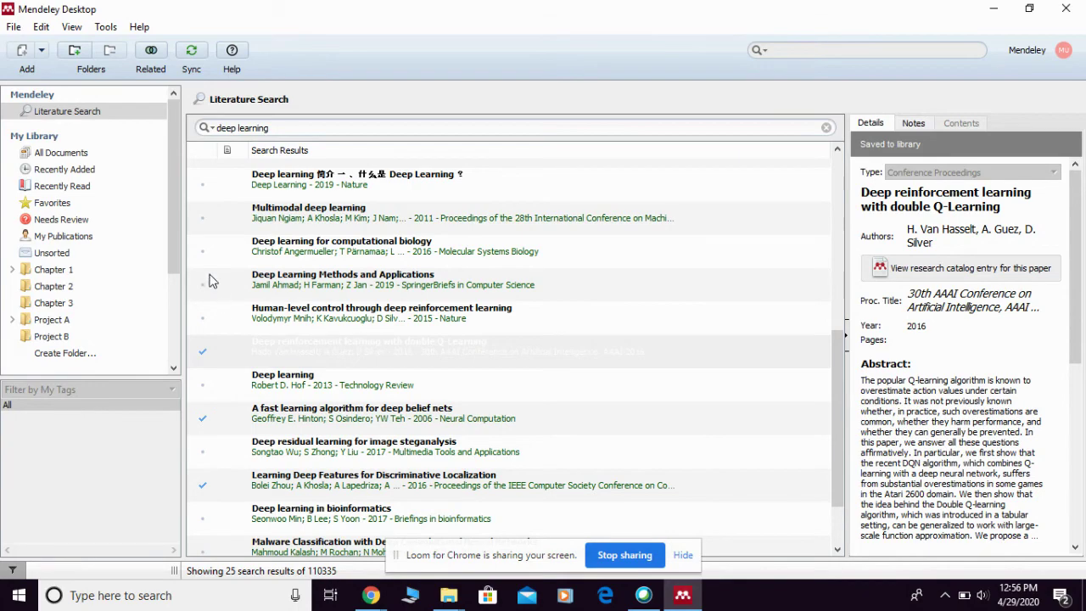
click(51, 152)
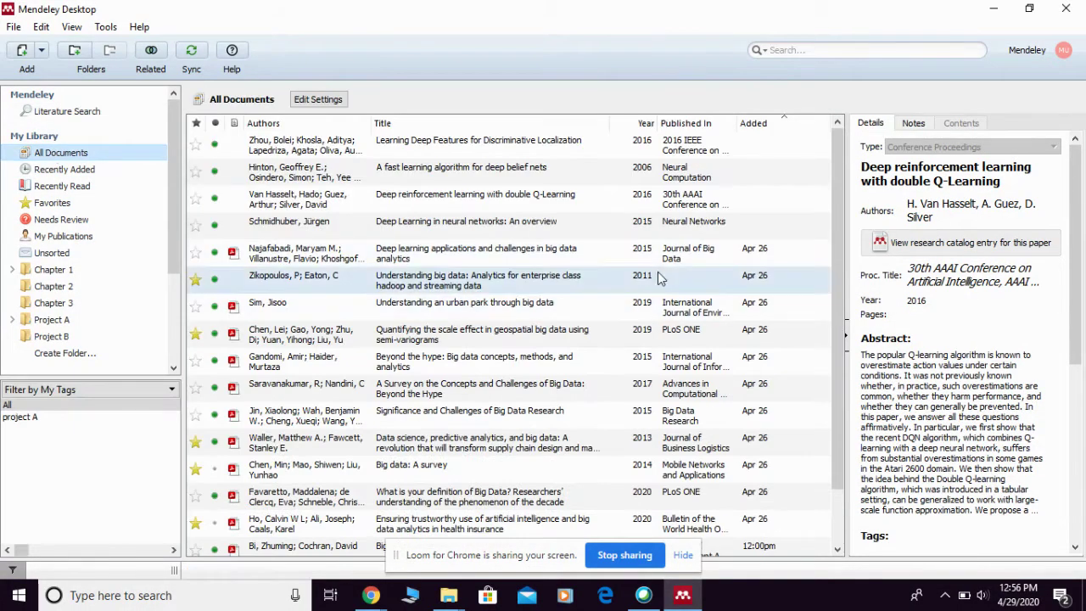
Sort All Documents by date added in reverse order, then return to the 'deep learning' Literature Search results
click(754, 124)
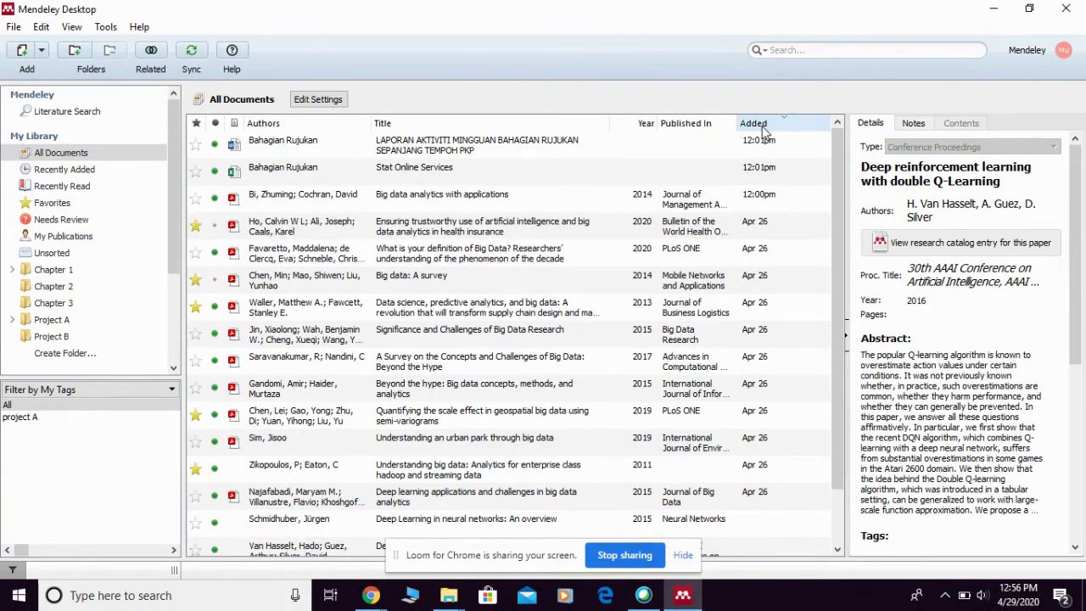
click(762, 125)
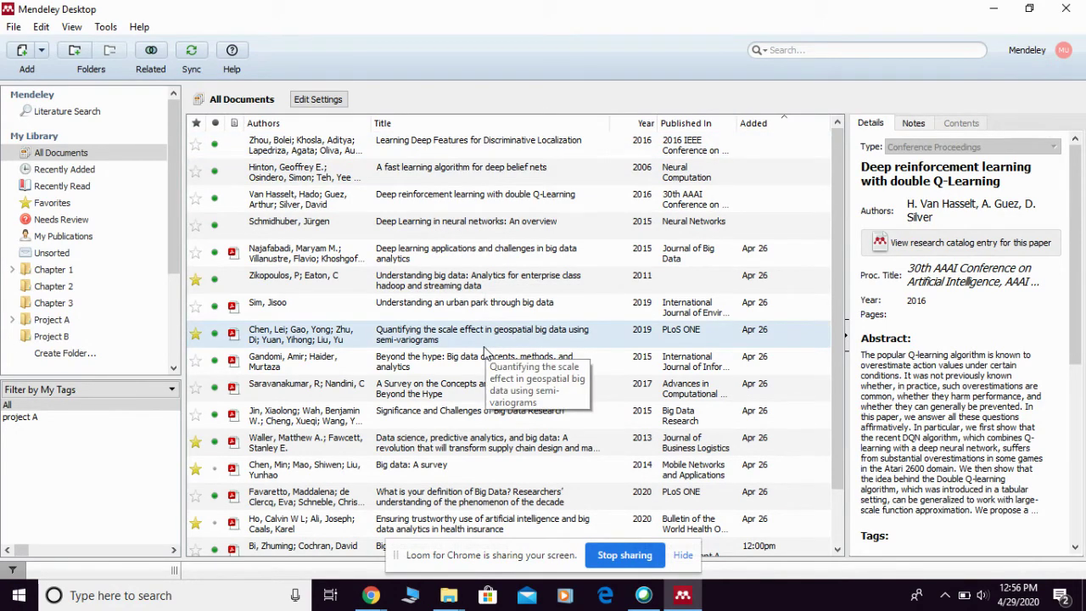
click(774, 51)
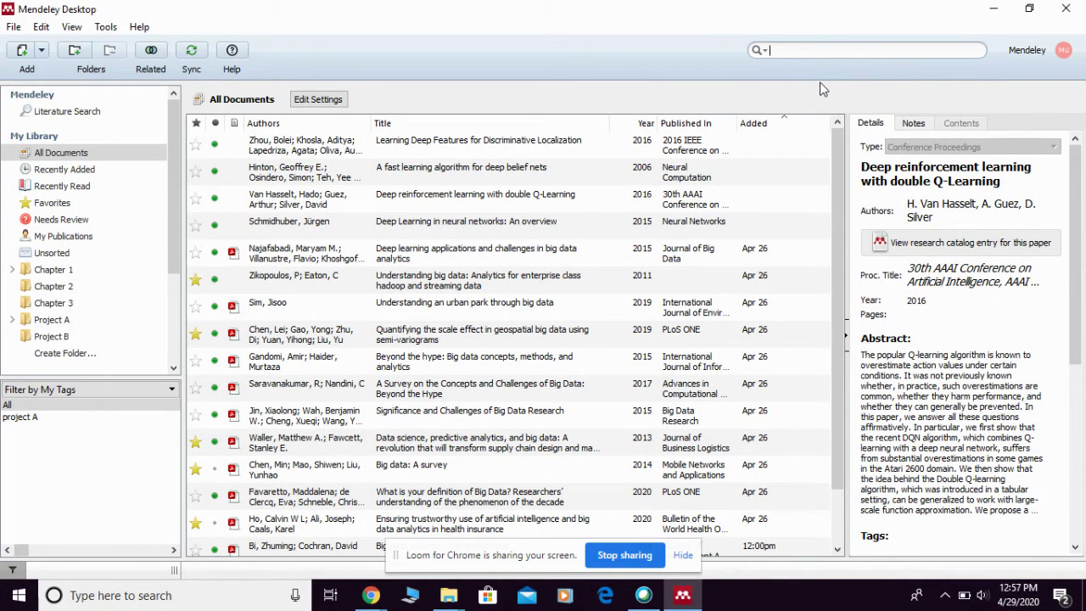
click(55, 113)
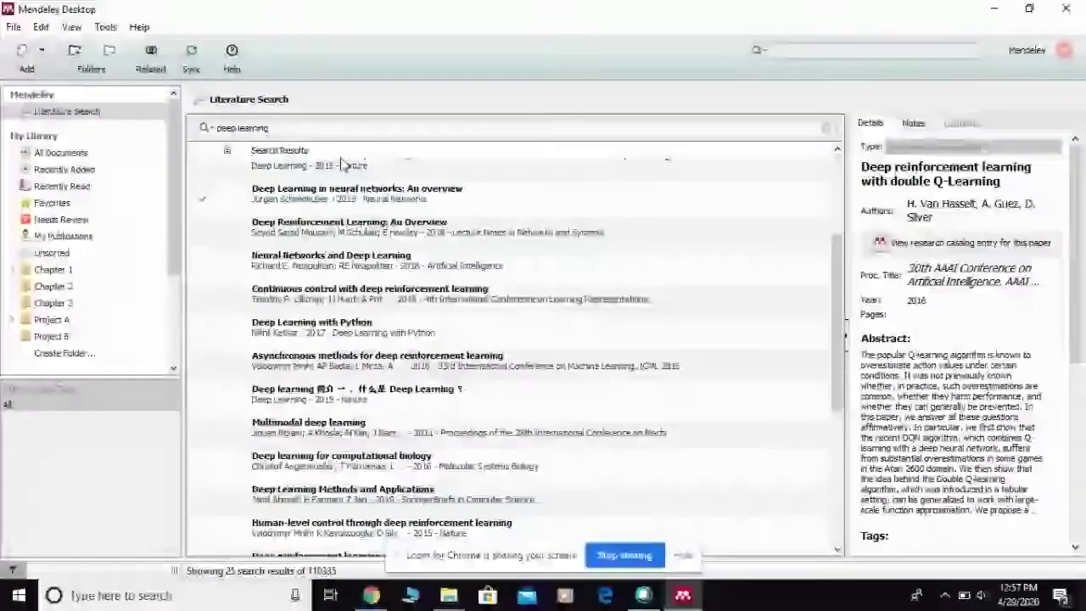